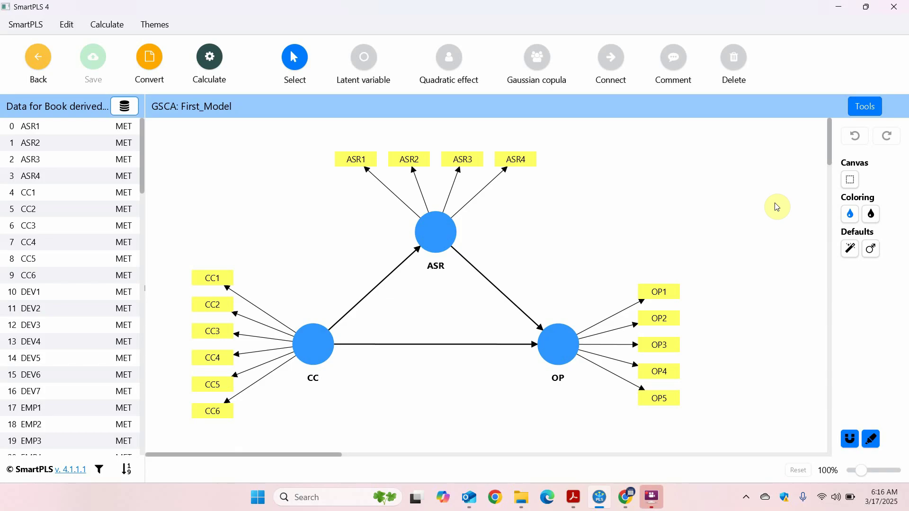
Step: Select the CC, ASR and OP constructs in the First_Model path diagram
{"action": "left_click", "coordinate": [308, 342]}
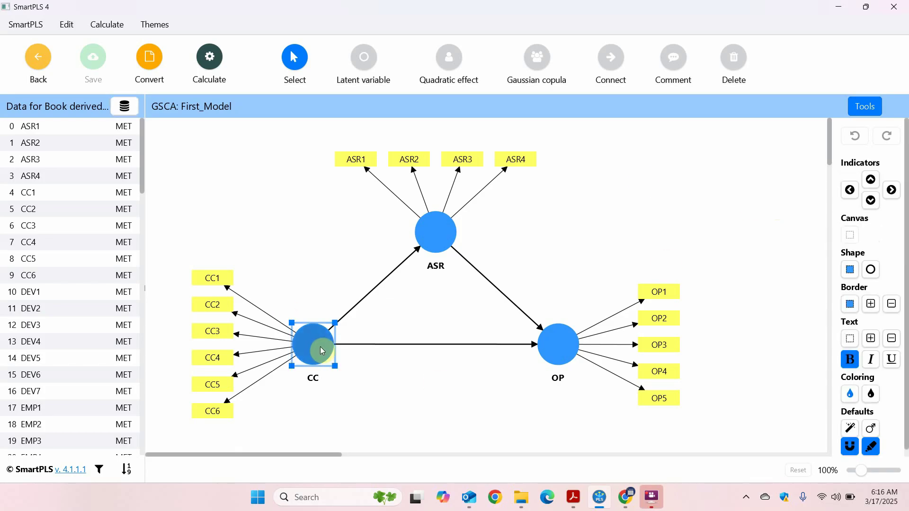
{"action": "left_click", "coordinate": [431, 245]}
{"action": "left_click", "coordinate": [552, 345]}
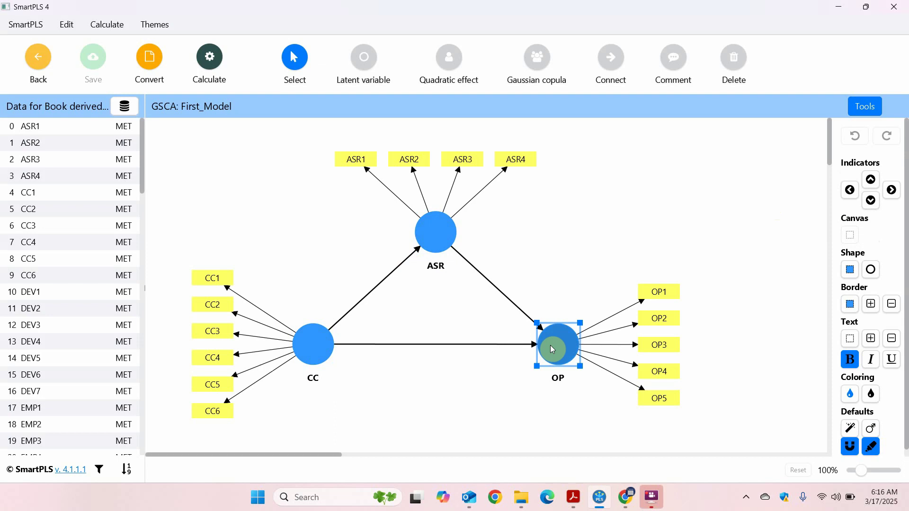
Step: Run the Basic GSCA algorithm on First_Model with Default initial weights and open its report
{"action": "left_click", "coordinate": [213, 58]}
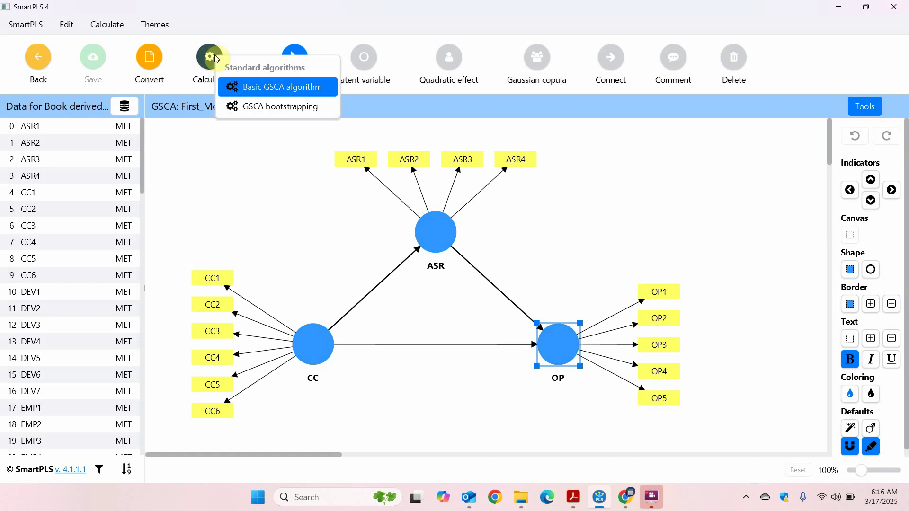
{"action": "left_click", "coordinate": [267, 89]}
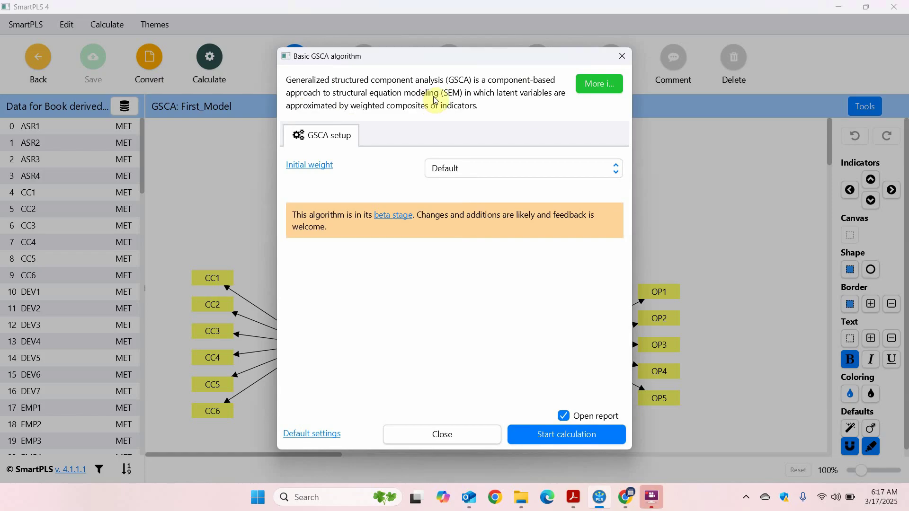
{"action": "left_click", "coordinate": [591, 435]}
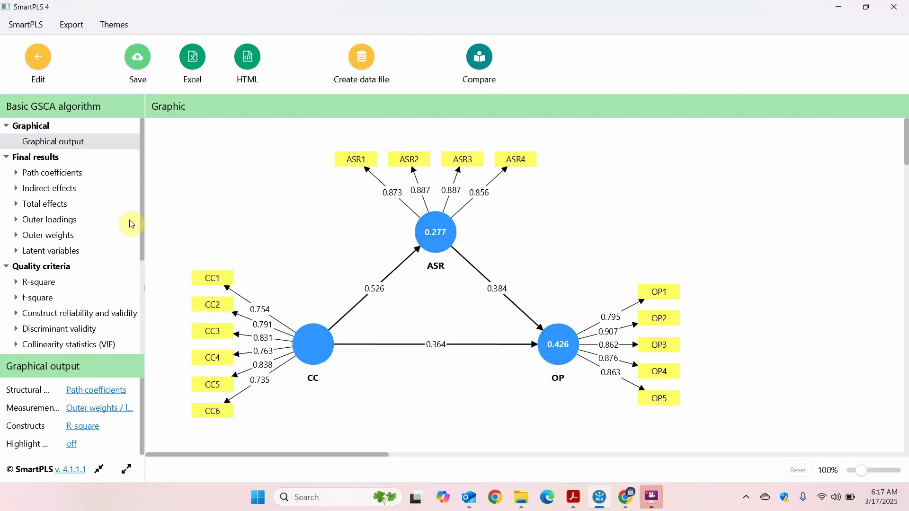
Step: Open Quality criteria > Model fit and highlight the Estimated model values from SRMR to FITm
{"action": "left_click_drag", "start_coordinate": [143, 216], "coordinate": [149, 277]}
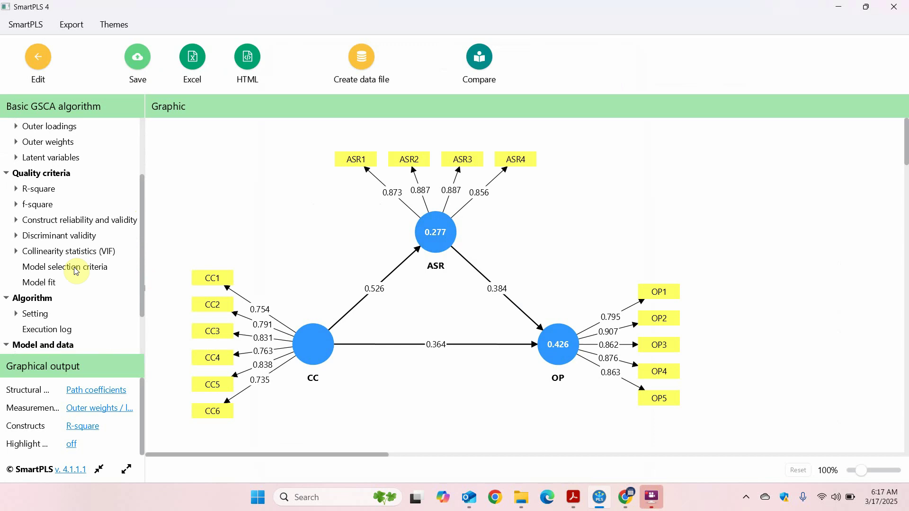
{"action": "left_click", "coordinate": [53, 283]}
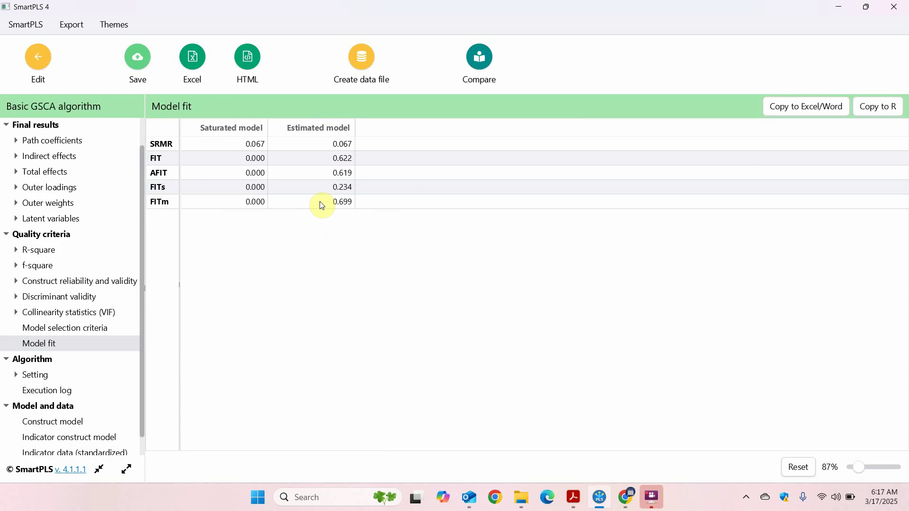
{"action": "left_click_drag", "start_coordinate": [320, 143], "coordinate": [318, 201]}
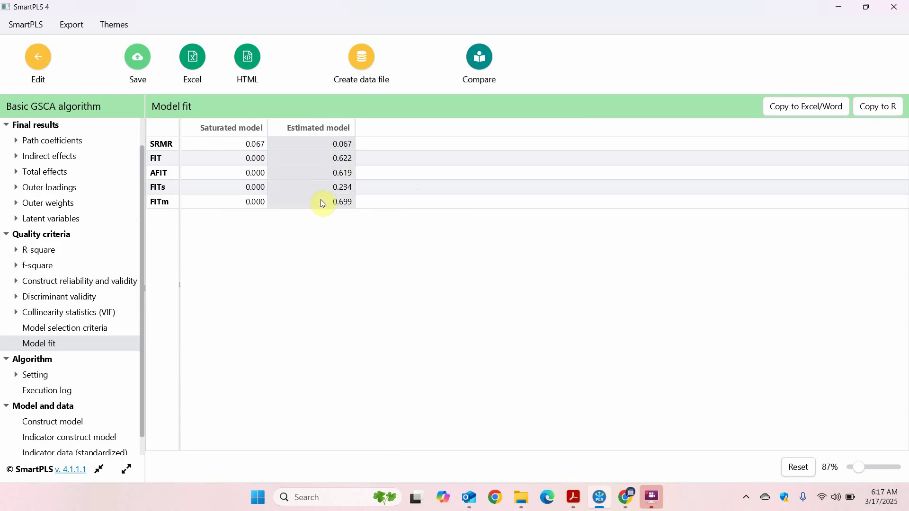
Step: Bring up the GSCA Pro manual and highlight the opening of its FIT definition
{"action": "mouse_move", "coordinate": [576, 497]}
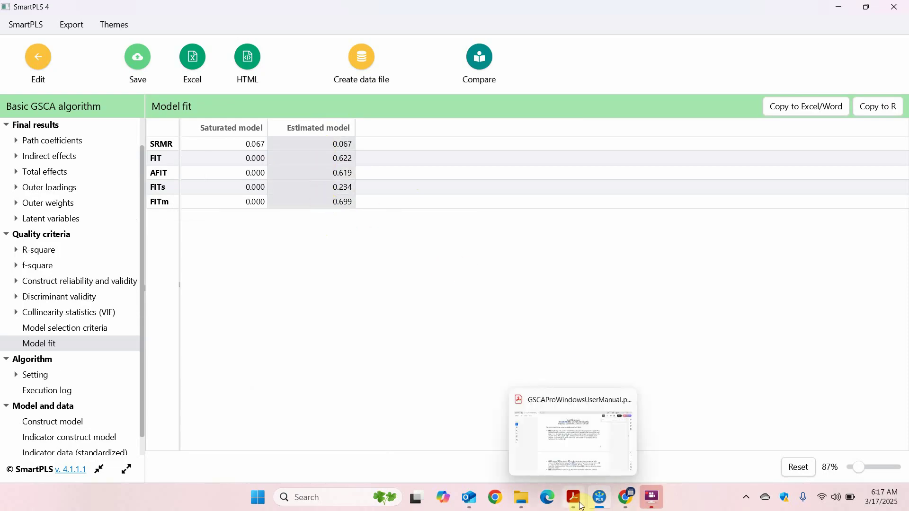
{"action": "left_click", "coordinate": [578, 467]}
{"action": "scroll", "coordinate": [486, 219], "scroll_direction": "down", "scroll_amount": 2}
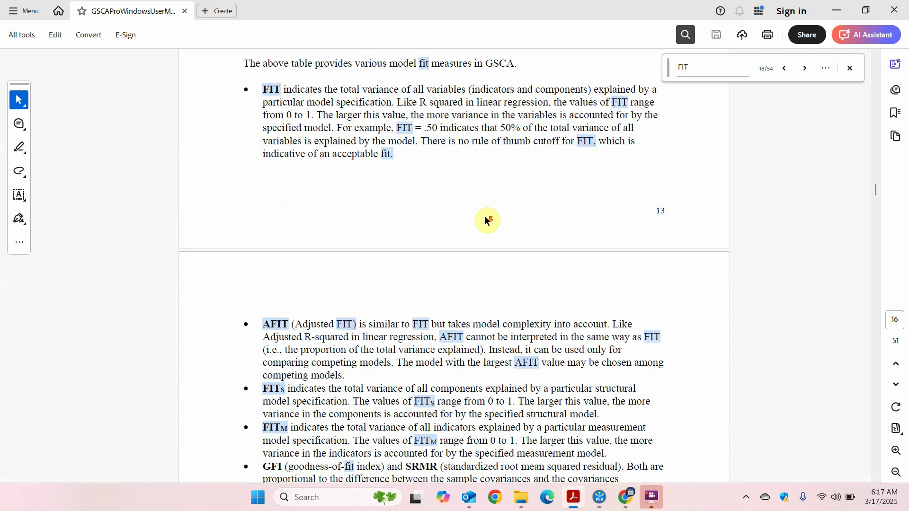
{"action": "scroll", "coordinate": [487, 219], "scroll_direction": "up", "scroll_amount": 1}
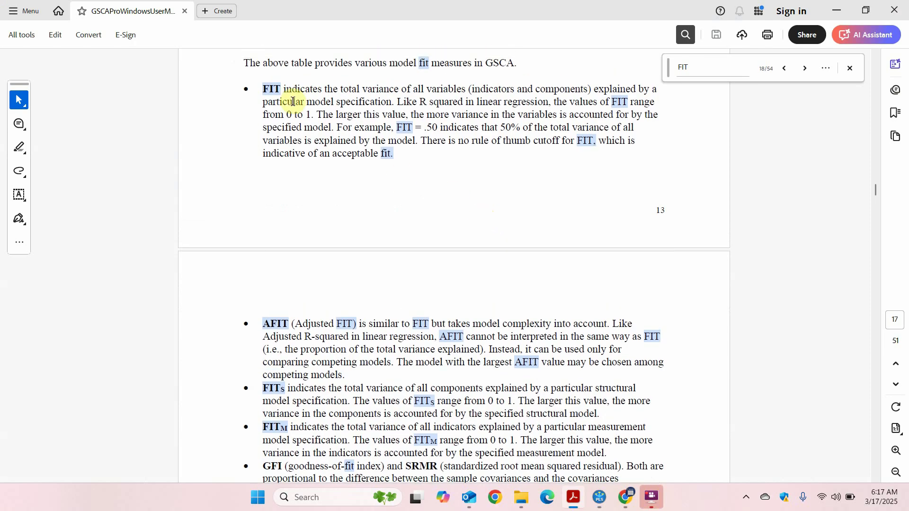
{"action": "left_click_drag", "start_coordinate": [263, 89], "coordinate": [322, 90]}
{"action": "left_click", "coordinate": [226, 174]}
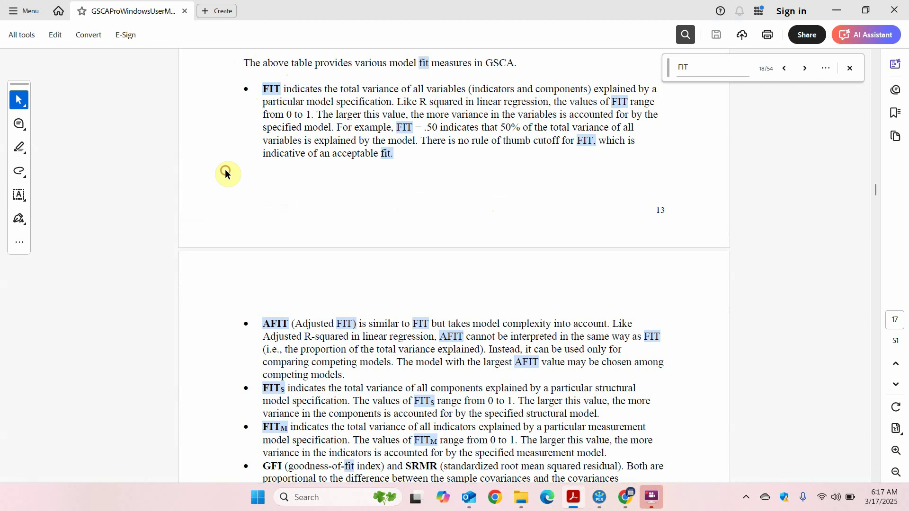
Step: Compare against SmartPLS's FIT value of 0.622, then return to the manual's FIT explanation
{"action": "left_click", "coordinate": [600, 497]}
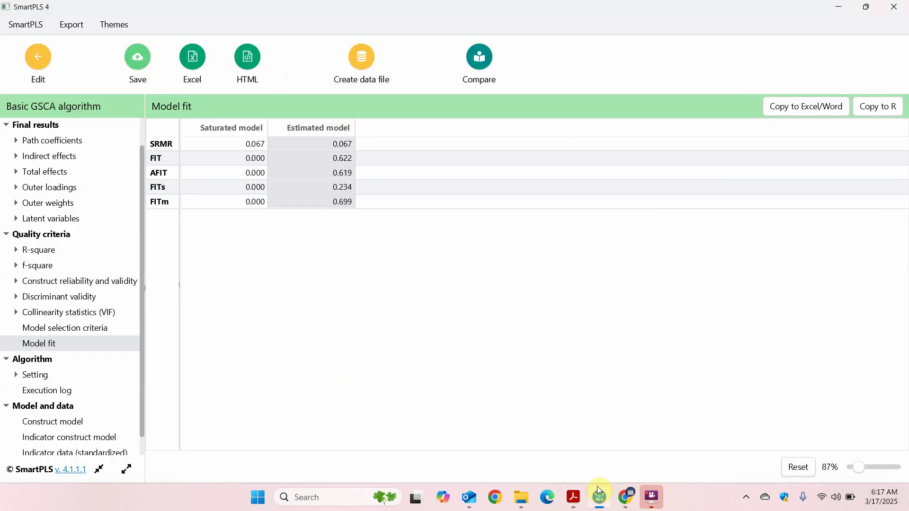
{"action": "left_click", "coordinate": [217, 158]}
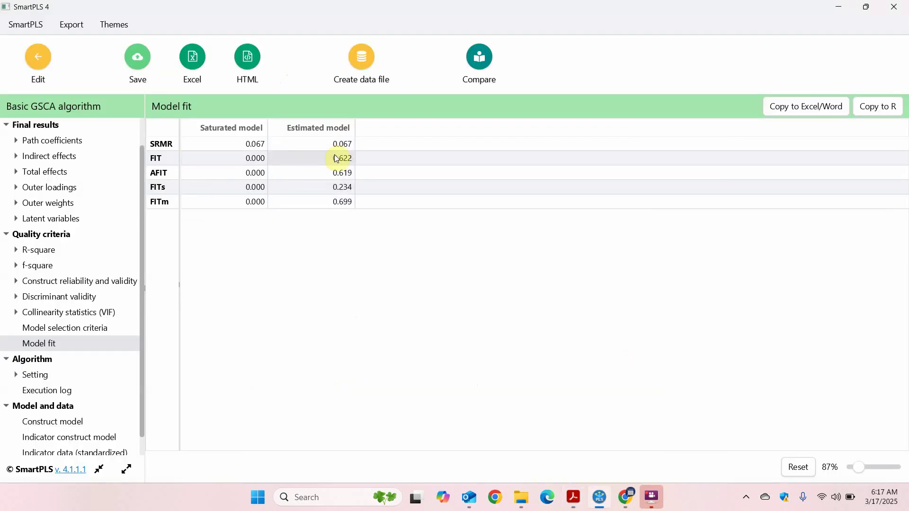
{"action": "left_click", "coordinate": [573, 497]}
{"action": "left_click_drag", "start_coordinate": [263, 90], "coordinate": [338, 127]}
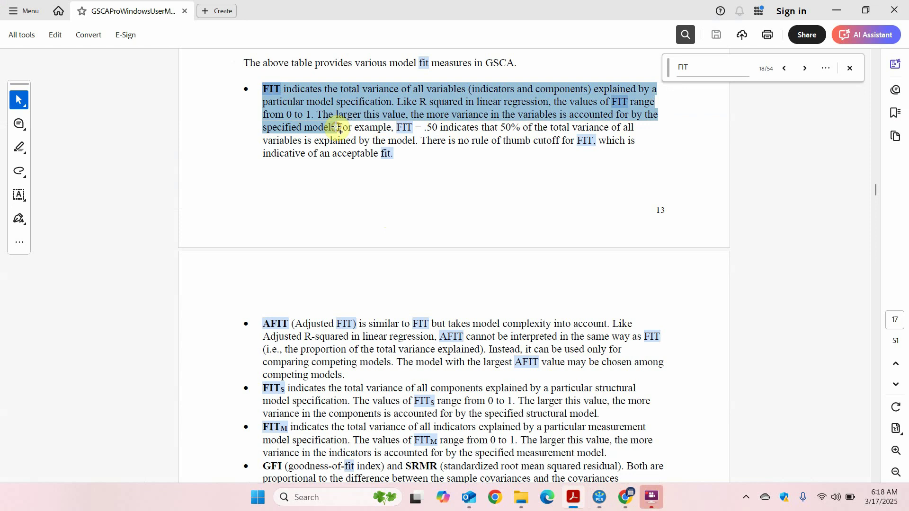
{"action": "left_click", "coordinate": [363, 127]}
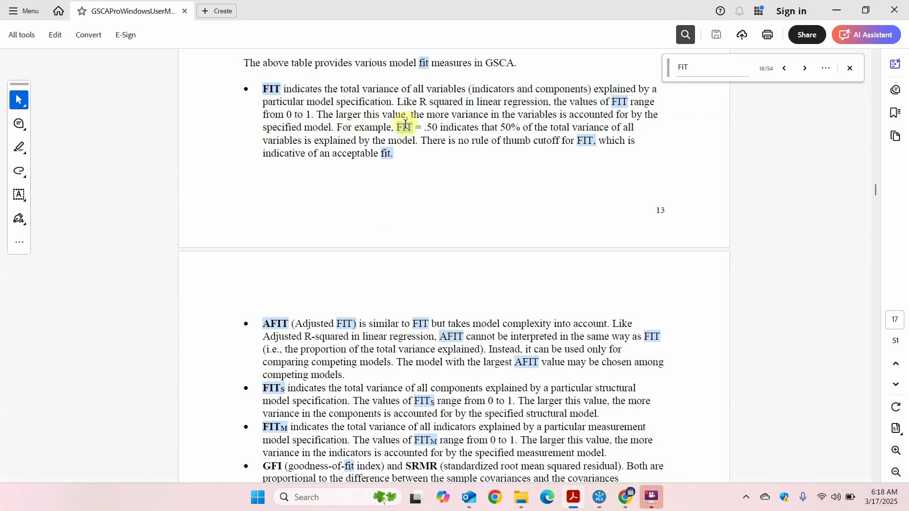
{"action": "mouse_move", "coordinate": [424, 127]}
{"action": "left_mouse_down"}
{"action": "mouse_move", "coordinate": [639, 135]}
{"action": "mouse_move", "coordinate": [331, 139]}
{"action": "mouse_move", "coordinate": [415, 139]}
{"action": "left_mouse_up"}
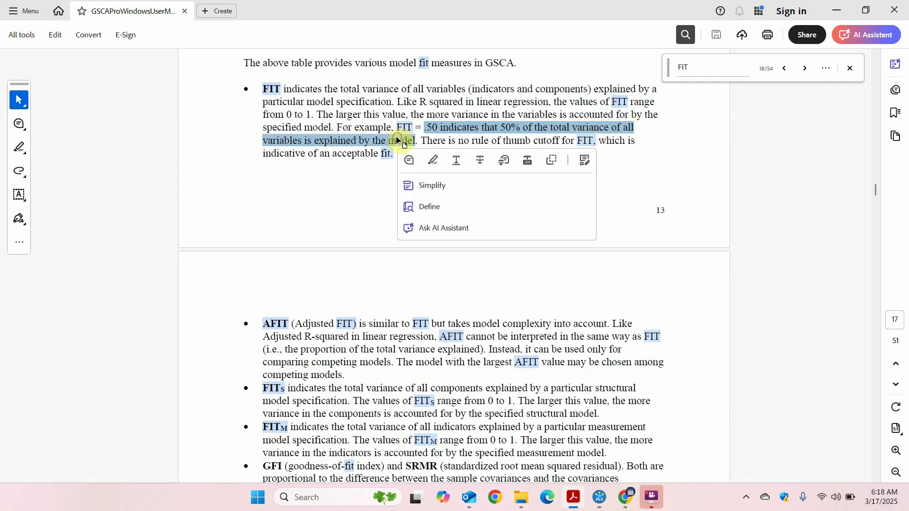
{"action": "left_click", "coordinate": [663, 199]}
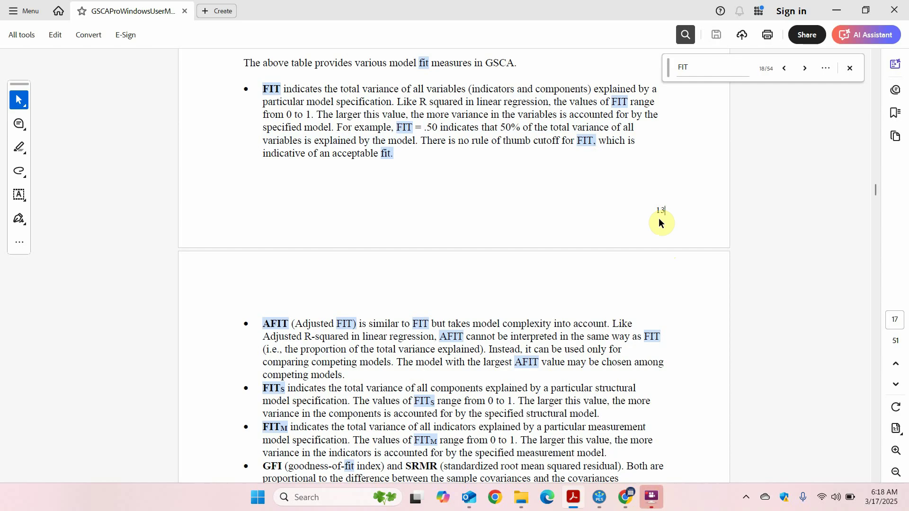
{"action": "mouse_move", "coordinate": [629, 502]}
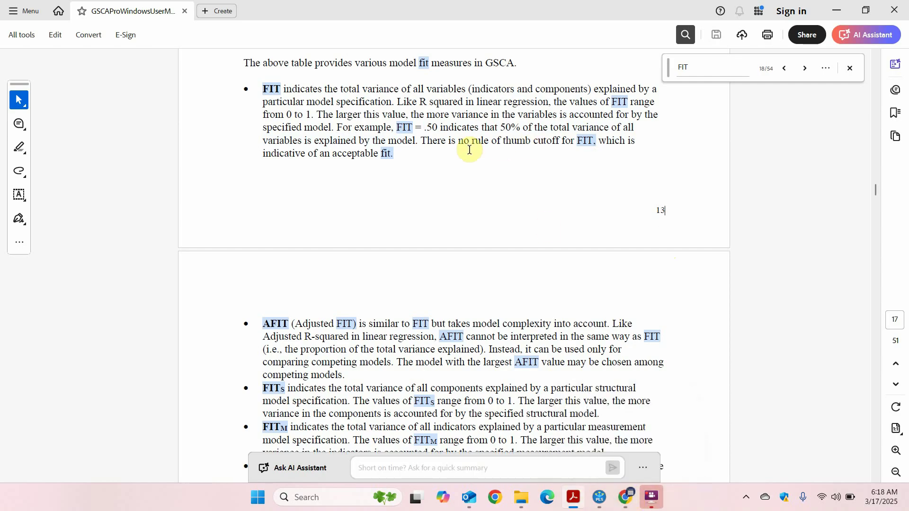
{"action": "left_click_drag", "start_coordinate": [446, 140], "coordinate": [416, 158]}
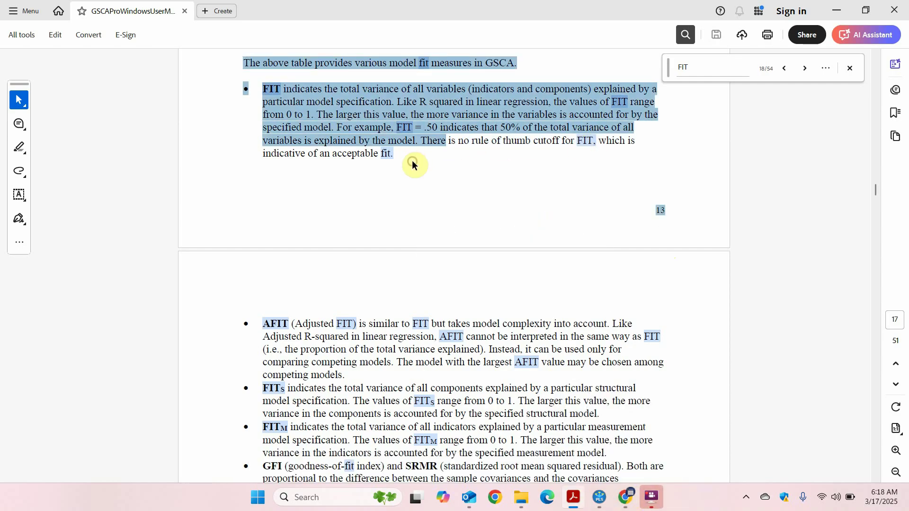
{"action": "left_click", "coordinate": [412, 166]}
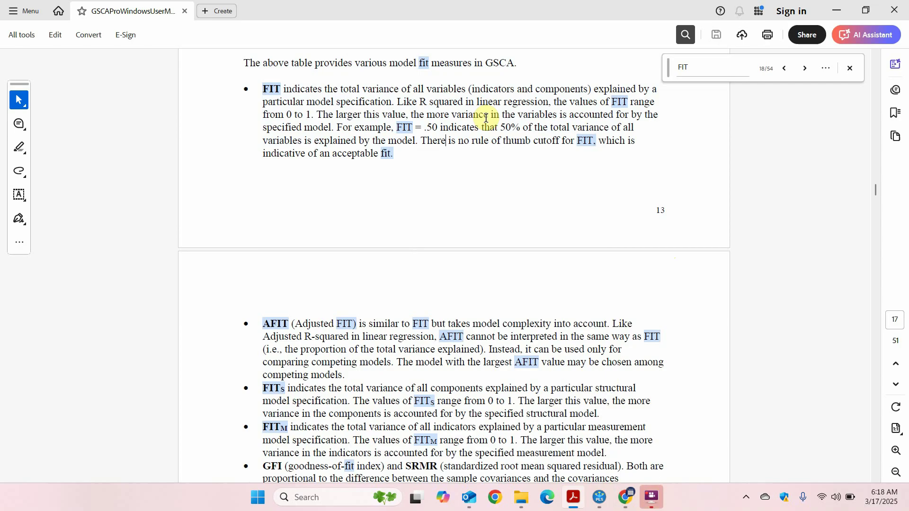
{"action": "left_click", "coordinate": [600, 499]}
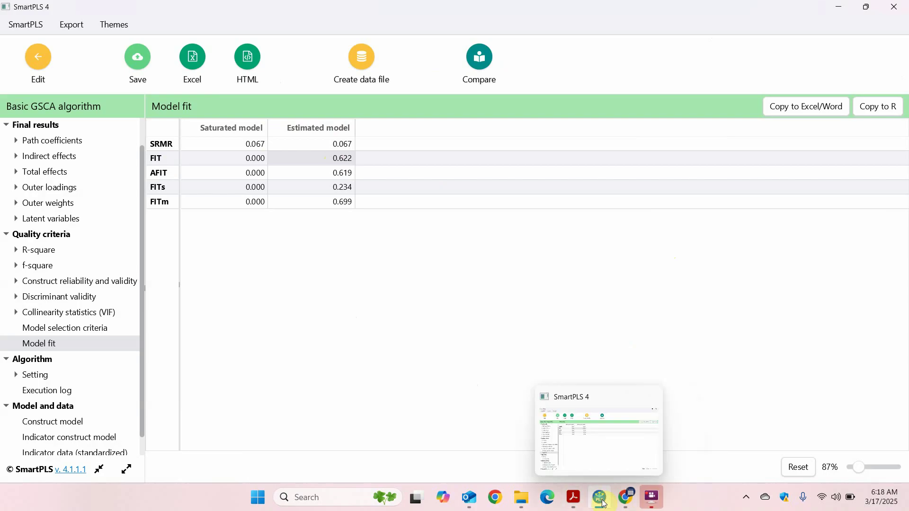
{"action": "mouse_move", "coordinate": [585, 506]}
{"action": "left_click", "coordinate": [578, 457]}
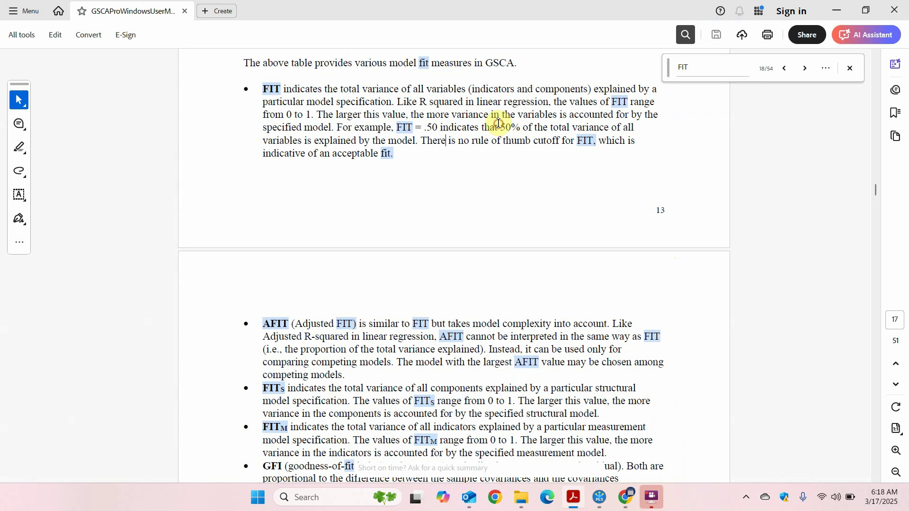
{"action": "left_click_drag", "start_coordinate": [498, 126], "coordinate": [418, 142]}
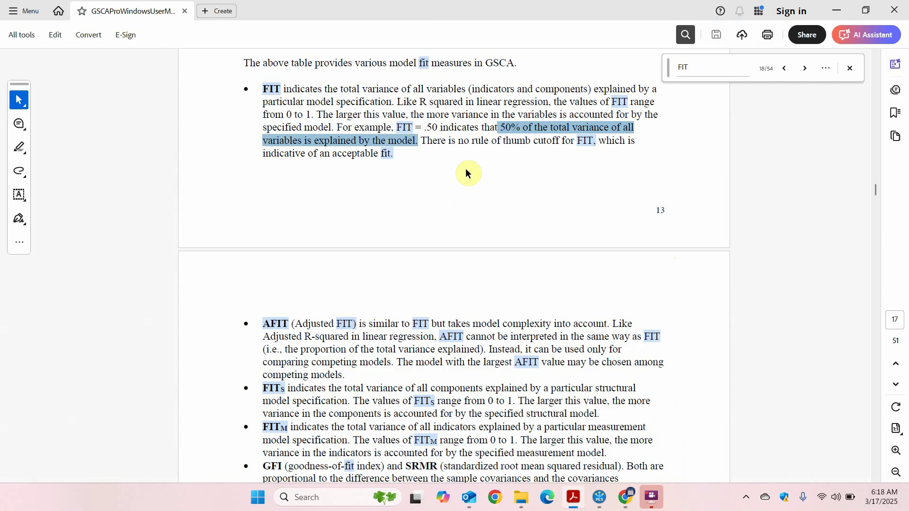
{"action": "left_click", "coordinate": [413, 134]}
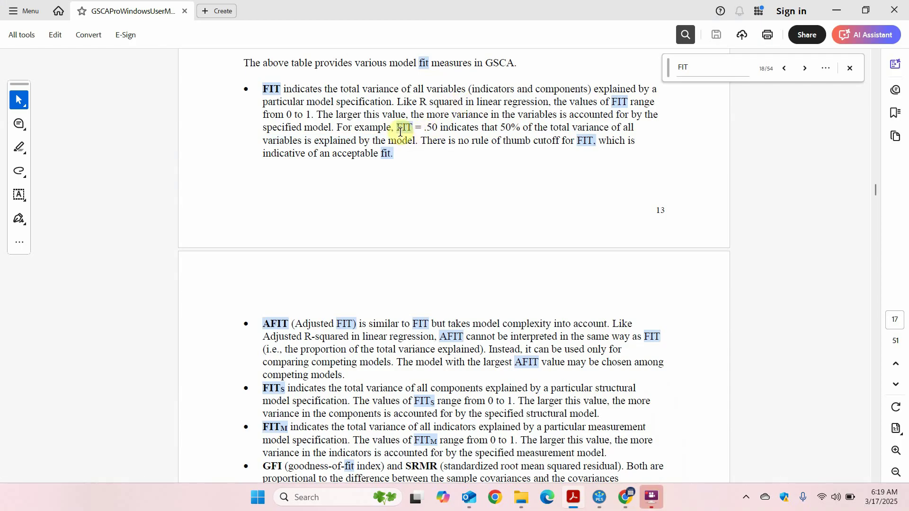
{"action": "scroll", "coordinate": [400, 132], "scroll_direction": "down", "scroll_amount": 3}
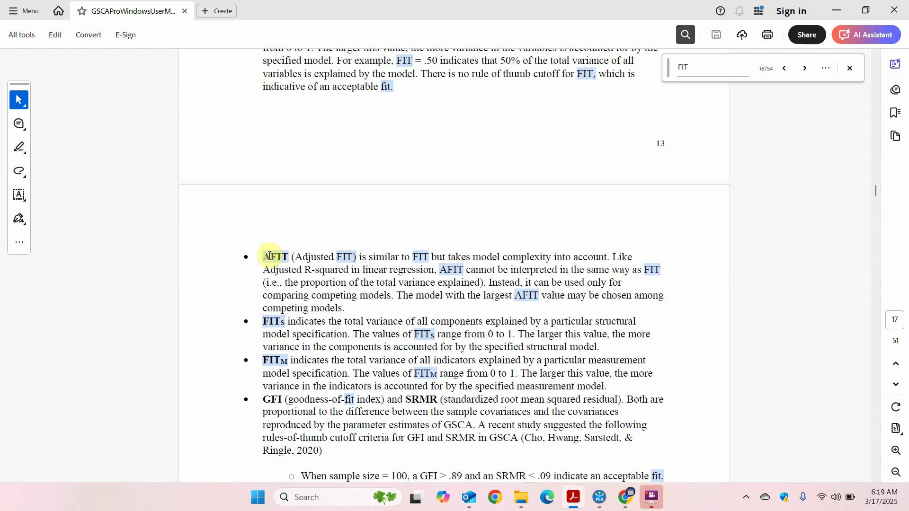
Step: Close the FIT search and highlight the AFIT bullet's sentences on interpretation and comparing competing models
{"action": "left_click_drag", "start_coordinate": [294, 256], "coordinate": [435, 268]}
{"action": "left_click", "coordinate": [850, 68]}
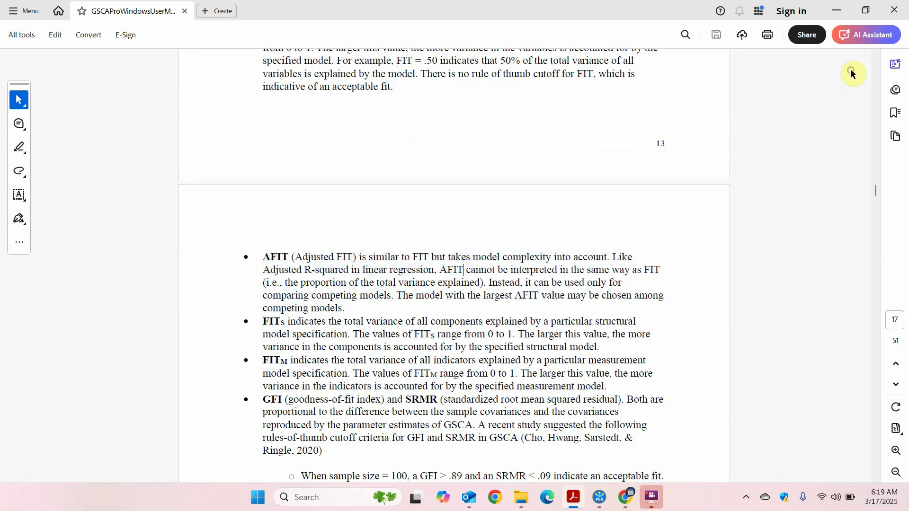
{"action": "left_click_drag", "start_coordinate": [445, 274], "coordinate": [404, 283]}
{"action": "right_click", "coordinate": [457, 284]}
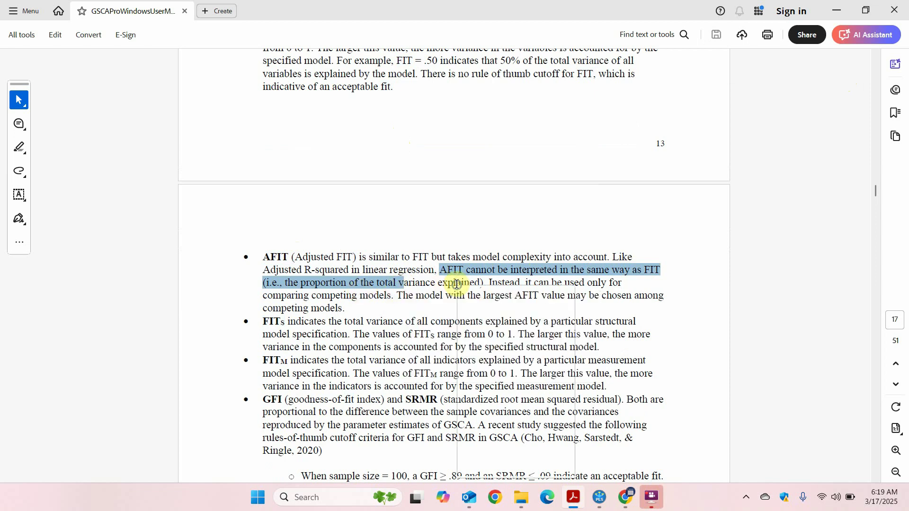
{"action": "left_click", "coordinate": [506, 282]}
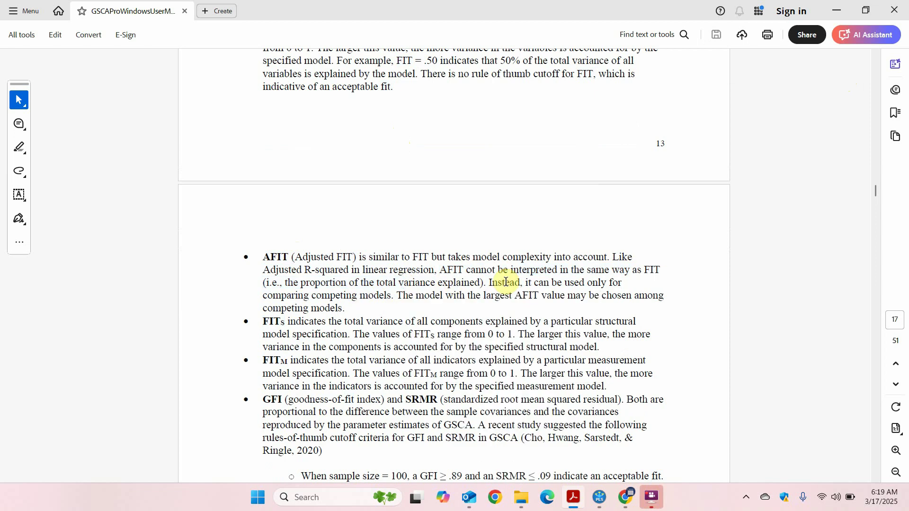
{"action": "left_click_drag", "start_coordinate": [526, 280], "coordinate": [400, 301]}
{"action": "left_click", "coordinate": [701, 268]}
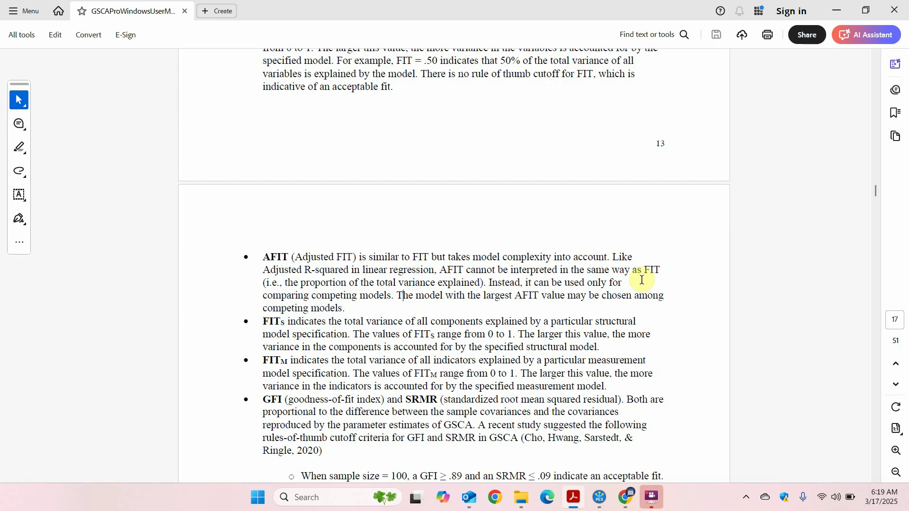
{"action": "left_click_drag", "start_coordinate": [263, 321], "coordinate": [352, 334]}
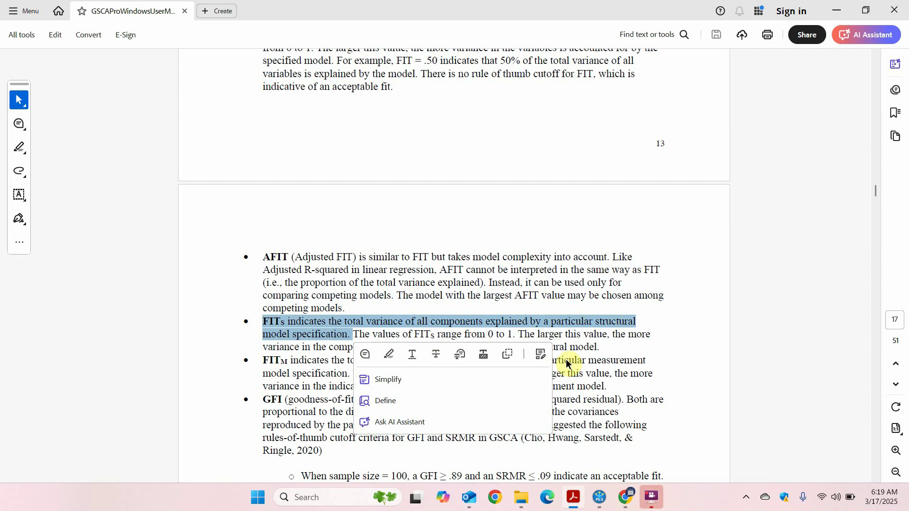
{"action": "left_click", "coordinate": [700, 336]}
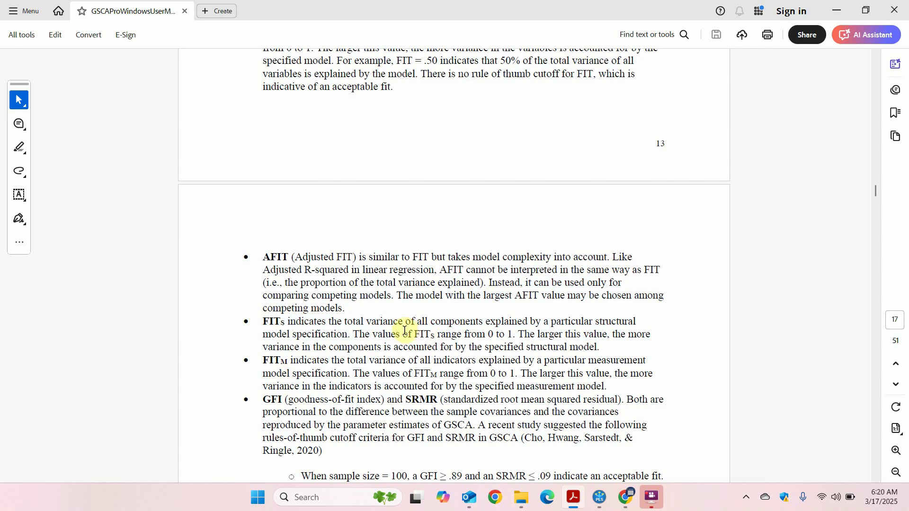
{"action": "left_click_drag", "start_coordinate": [485, 333], "coordinate": [601, 345]}
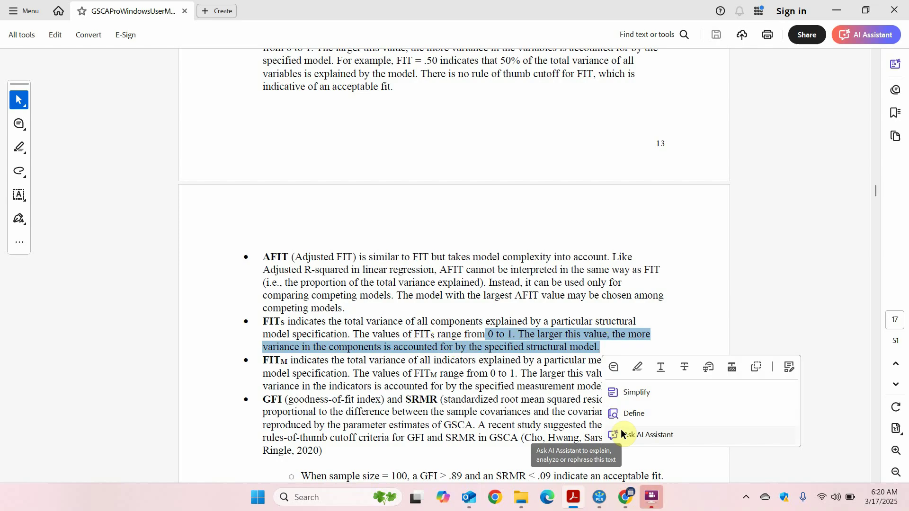
{"action": "left_click", "coordinate": [699, 305]}
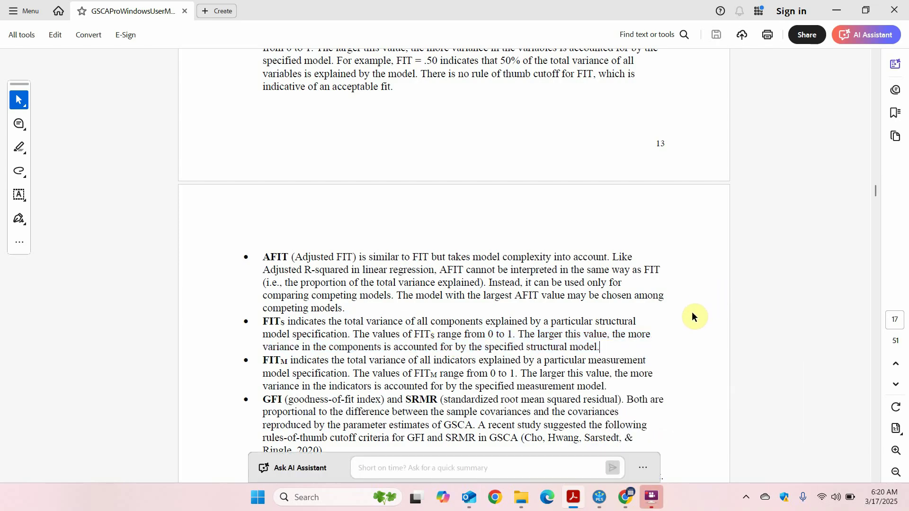
{"action": "left_click", "coordinate": [600, 497]}
Step: Point out the FITs estimate of 0.234, then inspect the CC-to-ASR path in the diagram
{"action": "scroll", "coordinate": [72, 168], "scroll_direction": "up", "scroll_amount": 1}
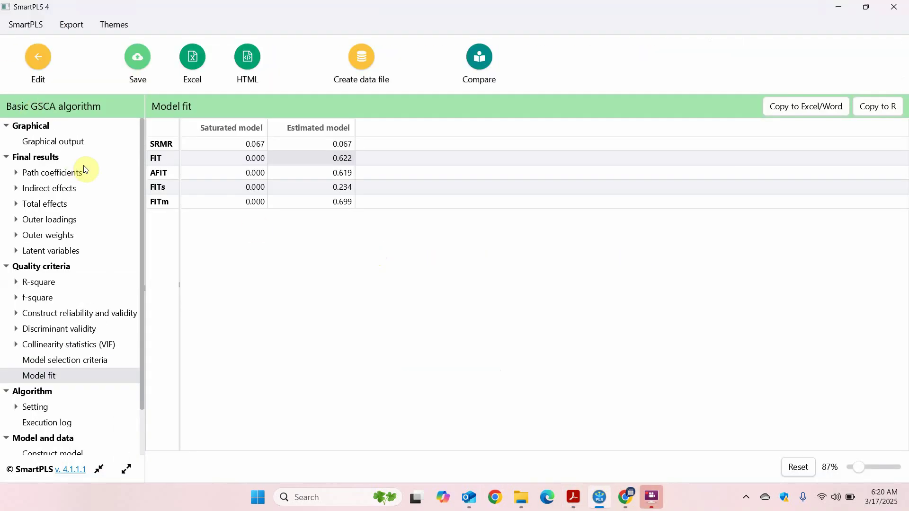
{"action": "left_click", "coordinate": [321, 189]}
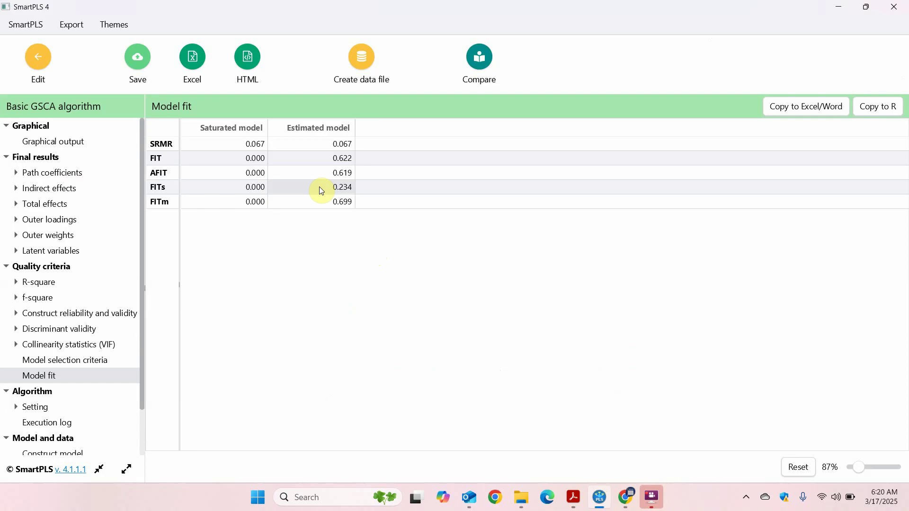
{"action": "left_click", "coordinate": [68, 142]}
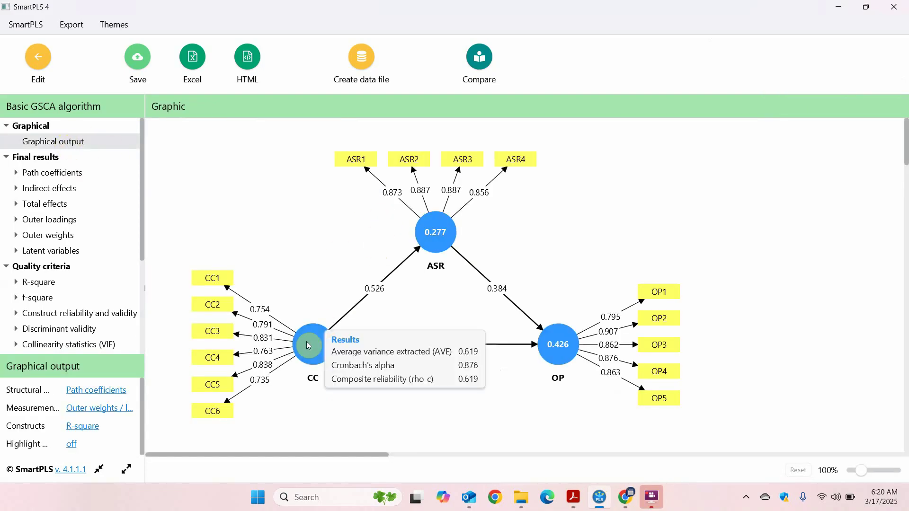
{"action": "left_click", "coordinate": [354, 305]}
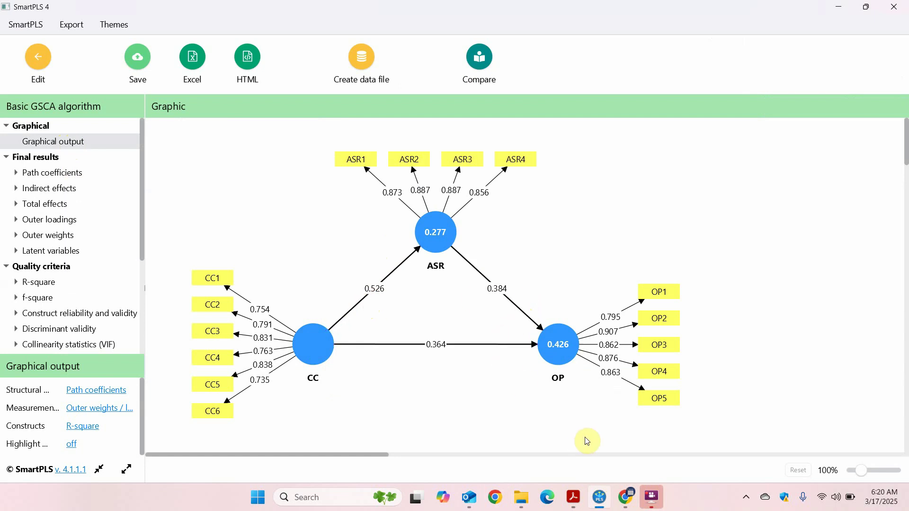
Step: Return to the Model fit table and point out the FITm estimate of 0.699
{"action": "mouse_move", "coordinate": [610, 496]}
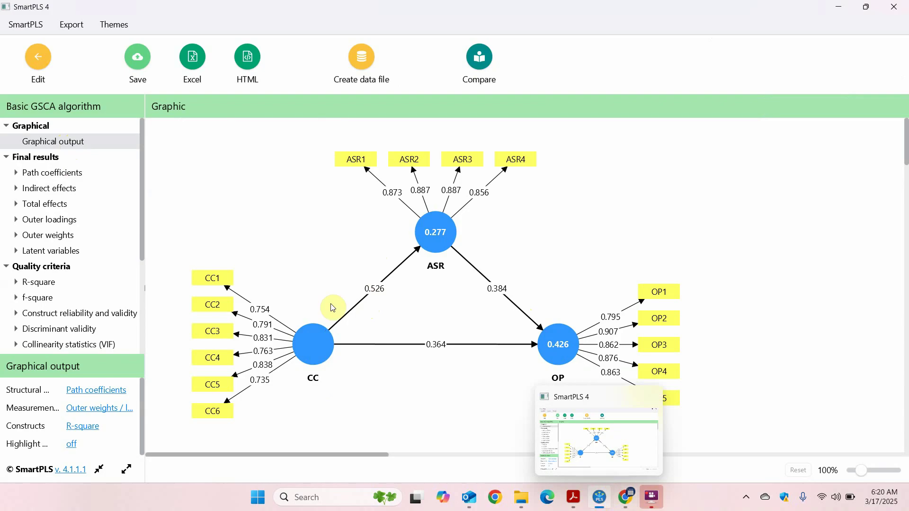
{"action": "scroll", "coordinate": [79, 296], "scroll_direction": "down", "scroll_amount": 3}
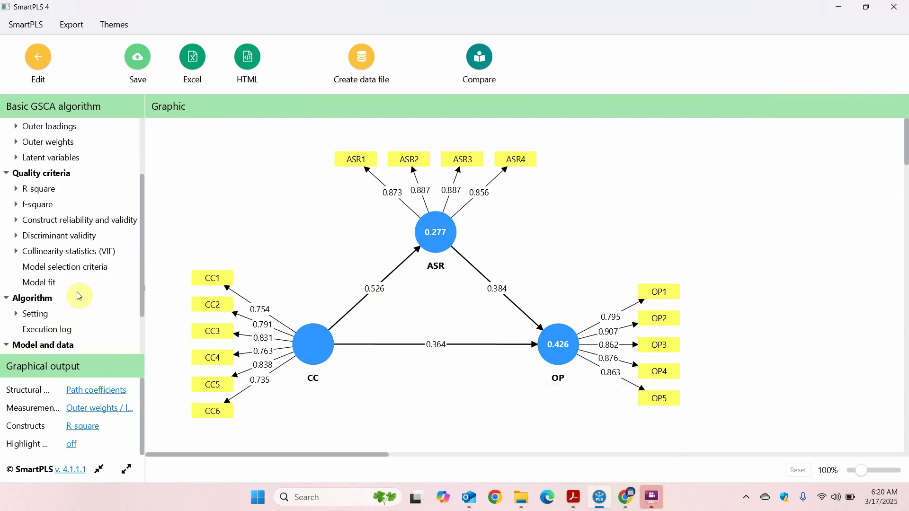
{"action": "left_click", "coordinate": [52, 283]}
{"action": "left_click", "coordinate": [315, 203]}
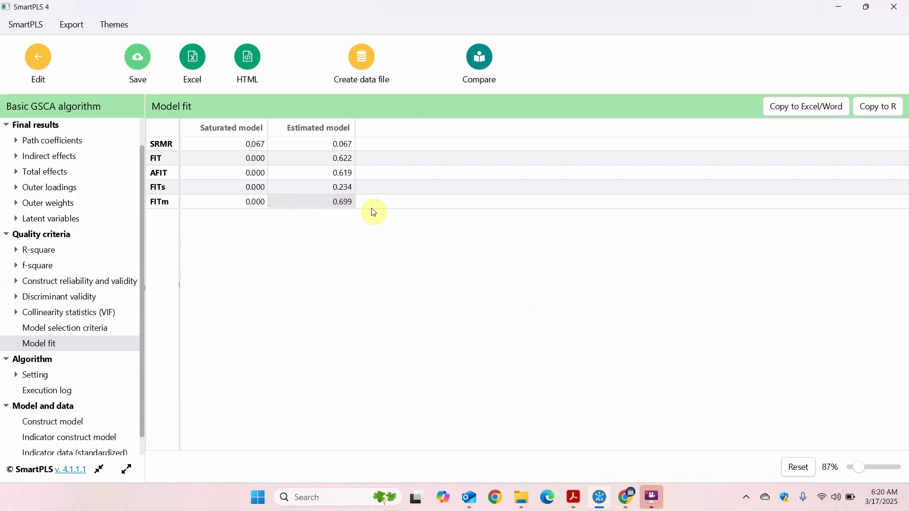
Step: In the GSCA manual, highlight the FITM definition phrases 'components explained' and 'all indicators explained'
{"action": "left_click", "coordinate": [574, 498]}
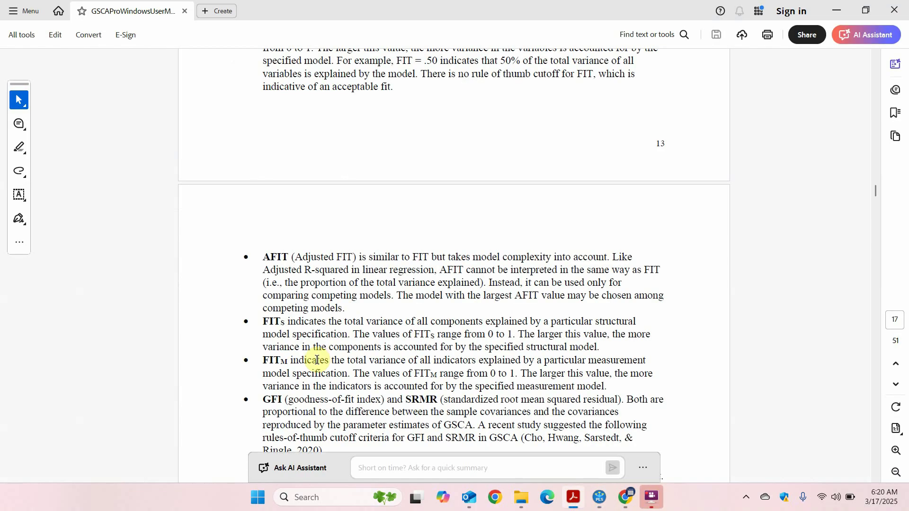
{"action": "left_click_drag", "start_coordinate": [304, 361], "coordinate": [502, 358]}
{"action": "left_click_drag", "start_coordinate": [447, 322], "coordinate": [491, 324]}
{"action": "left_click_drag", "start_coordinate": [420, 361], "coordinate": [479, 361]}
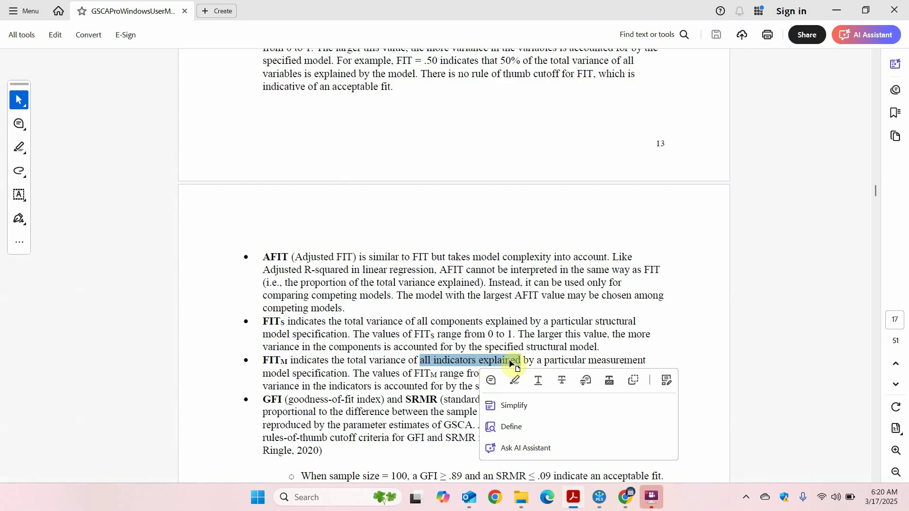
{"action": "left_click", "coordinate": [535, 360]}
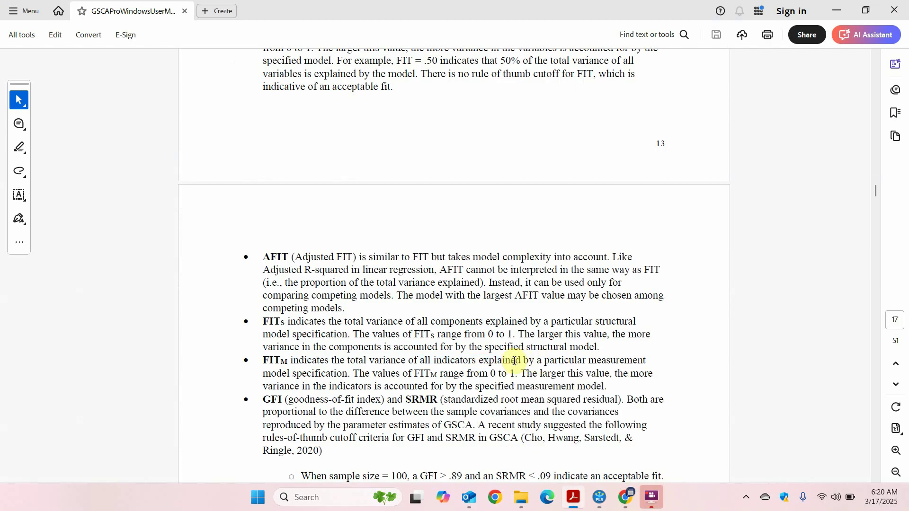
Step: Highlight the FITM measurement-model explanation and the SRMR term, then scroll to the cutoff sub-bullets
{"action": "left_click_drag", "start_coordinate": [456, 361], "coordinate": [597, 386]}
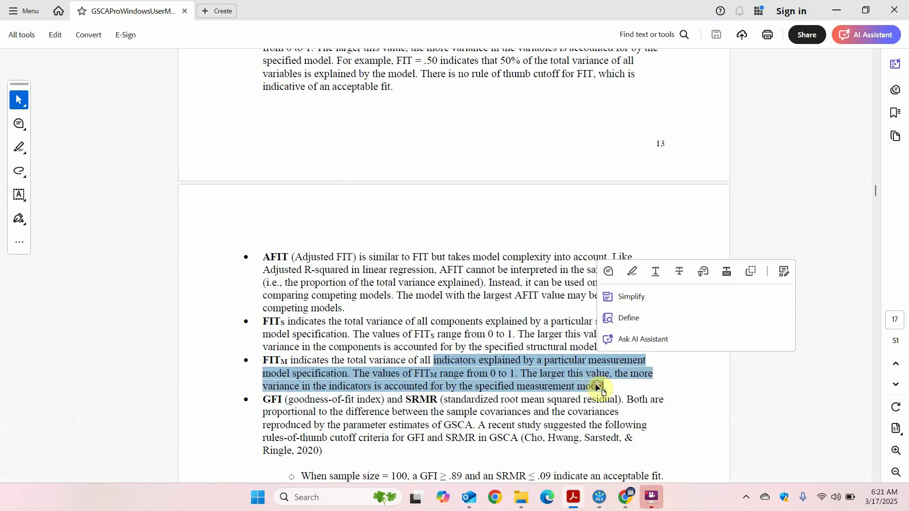
{"action": "left_click", "coordinate": [682, 394]}
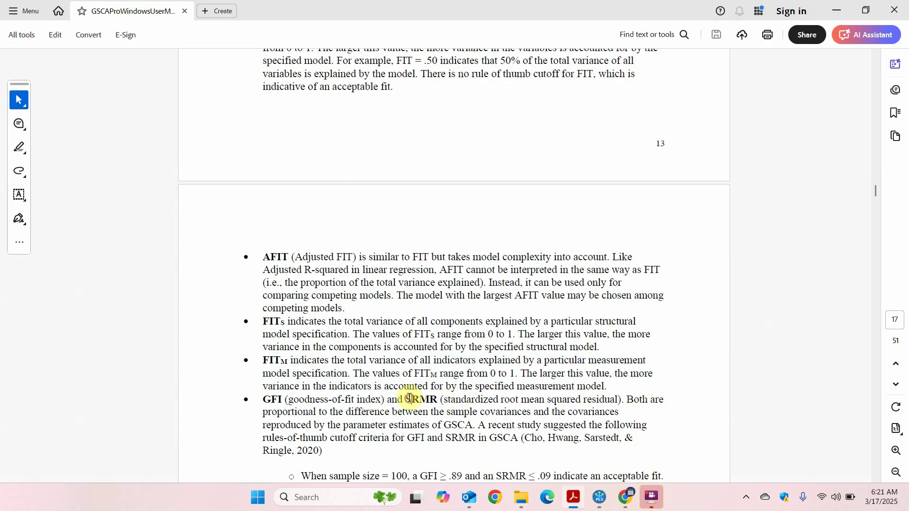
{"action": "left_click_drag", "start_coordinate": [409, 399], "coordinate": [436, 399]}
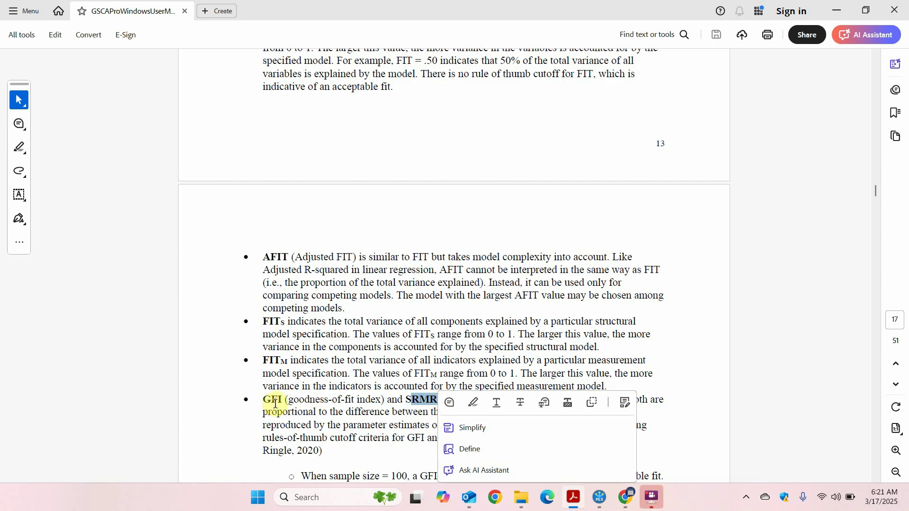
{"action": "left_click", "coordinate": [397, 400]}
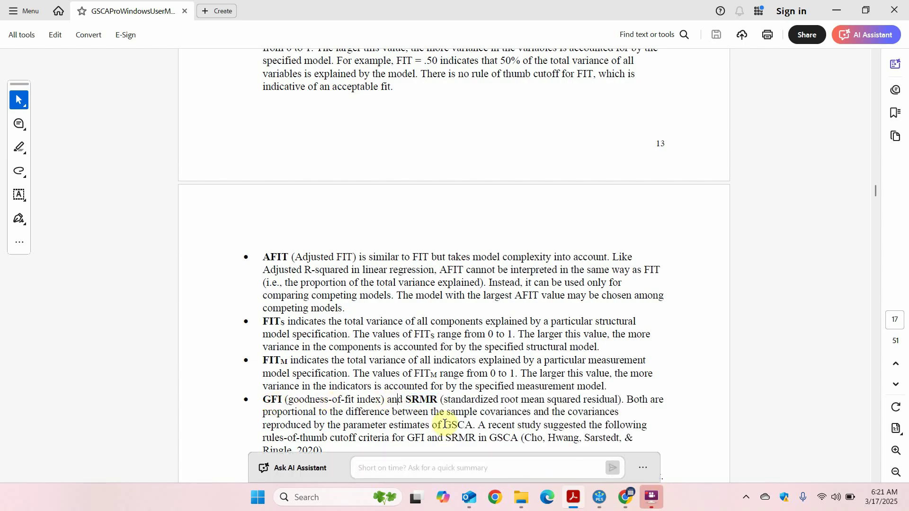
{"action": "scroll", "coordinate": [444, 423], "scroll_direction": "down", "scroll_amount": 3}
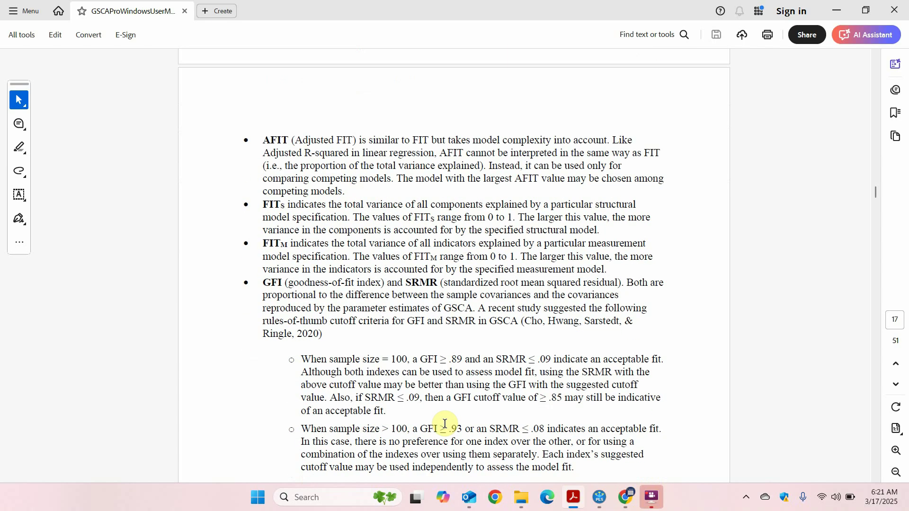
Step: Back in SmartPLS, point out the estimated SRMR of 0.067 in the Model fit table
{"action": "left_click", "coordinate": [600, 496]}
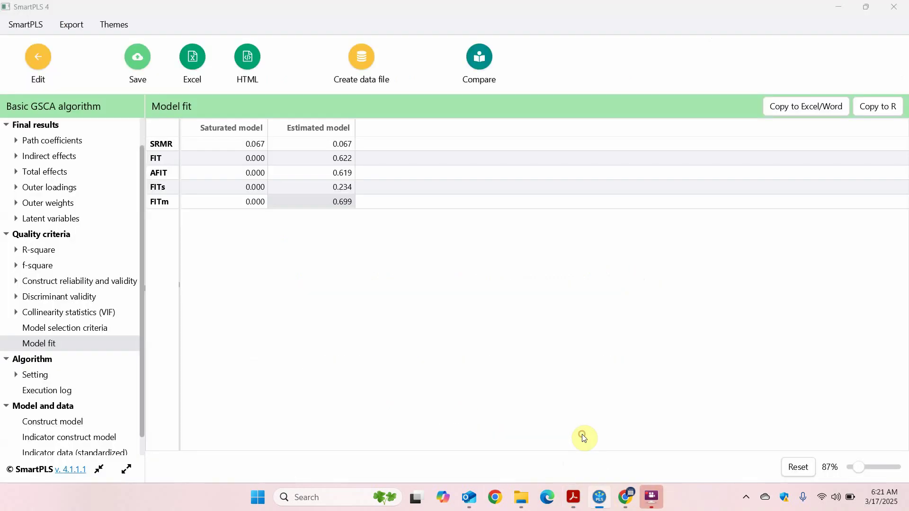
{"action": "left_click", "coordinate": [329, 147]}
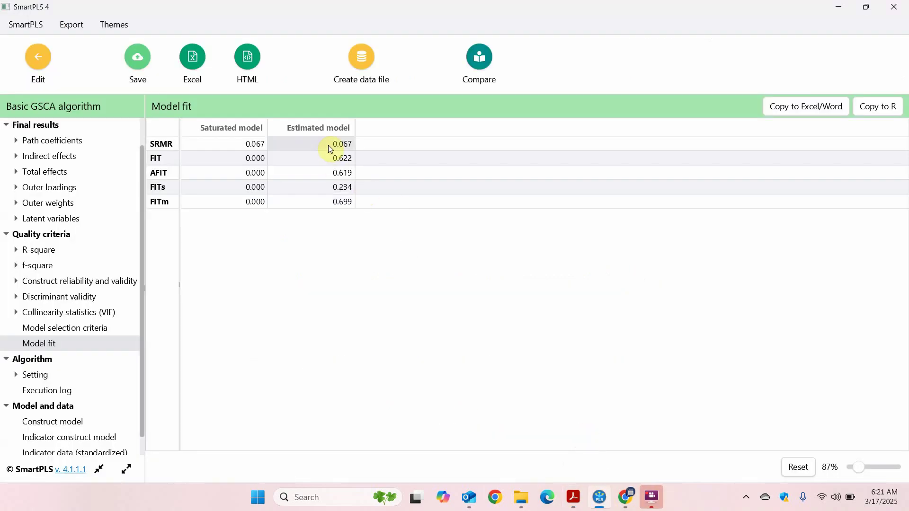